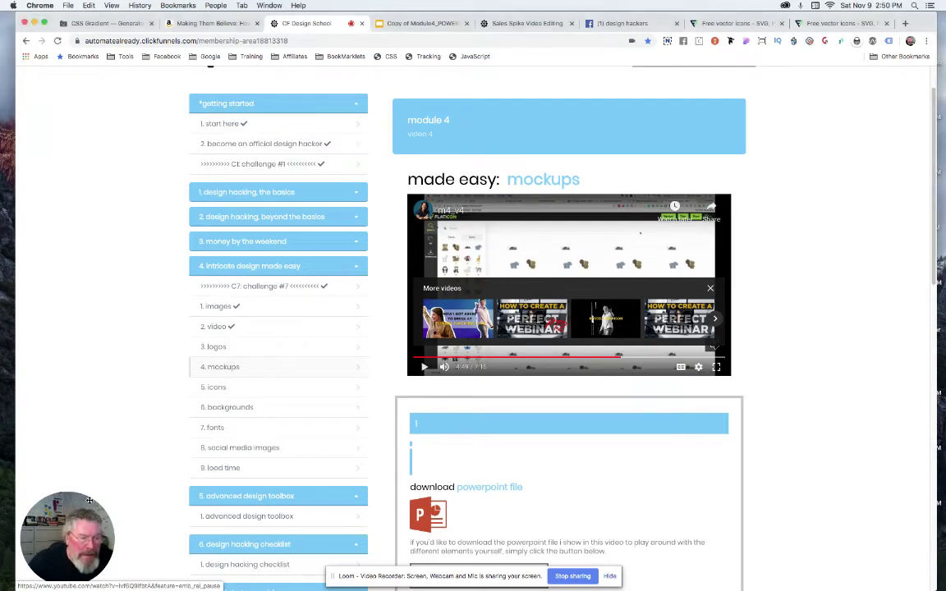
Step: Play a few seconds of the module 4 mockups video with sound muted, skip back slightly and pause it
drag(89, 500, 100, 104)
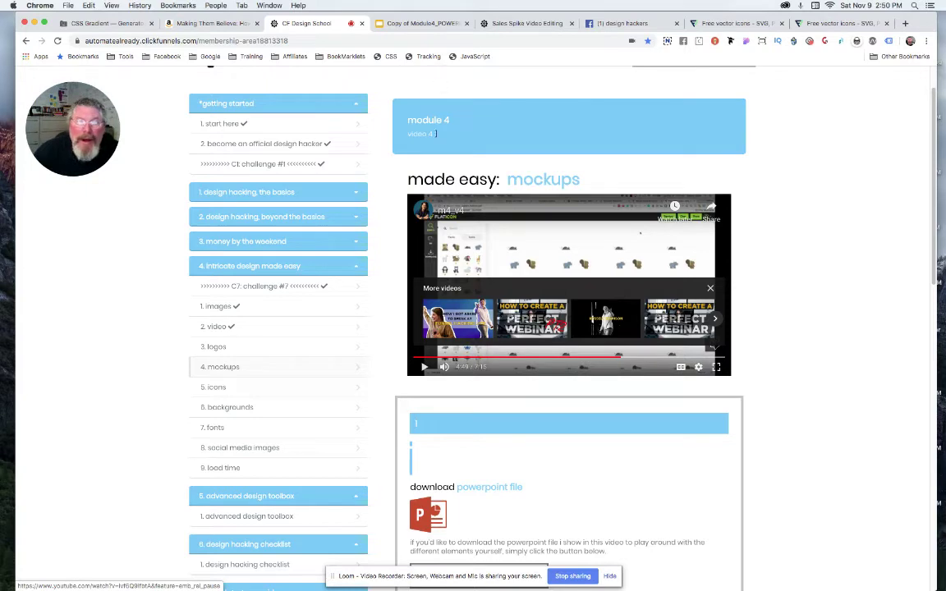
click(424, 368)
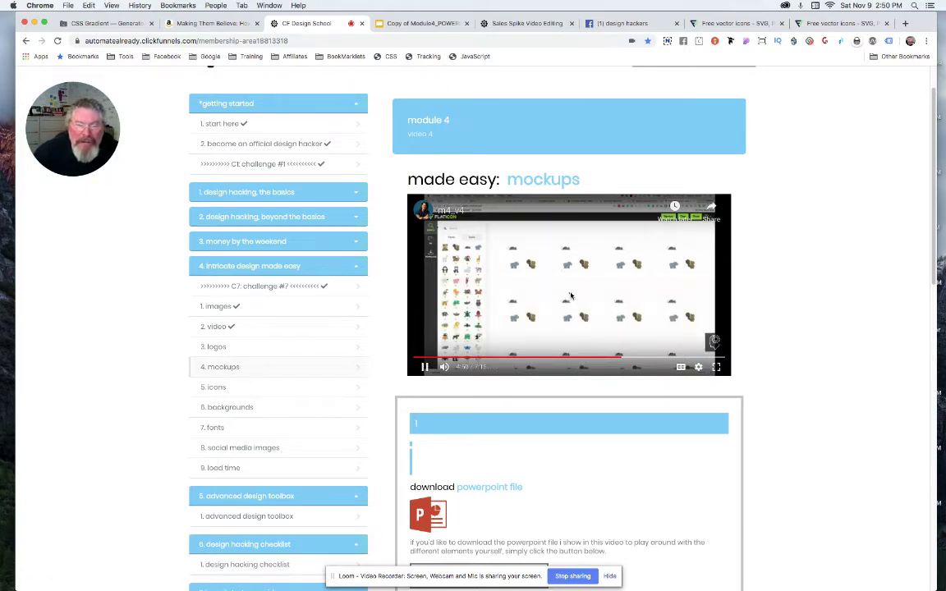
key(XF86AudioMute)
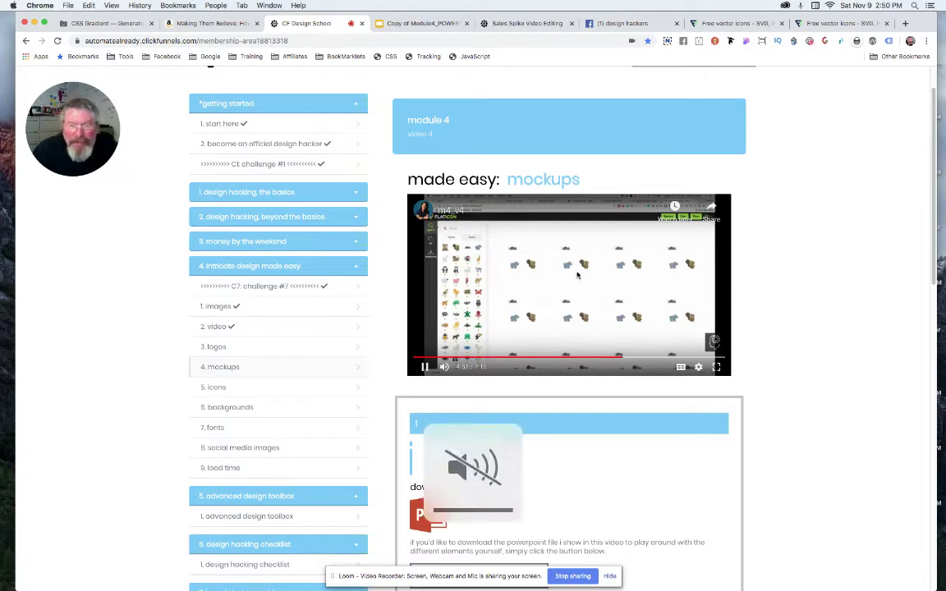
click(614, 357)
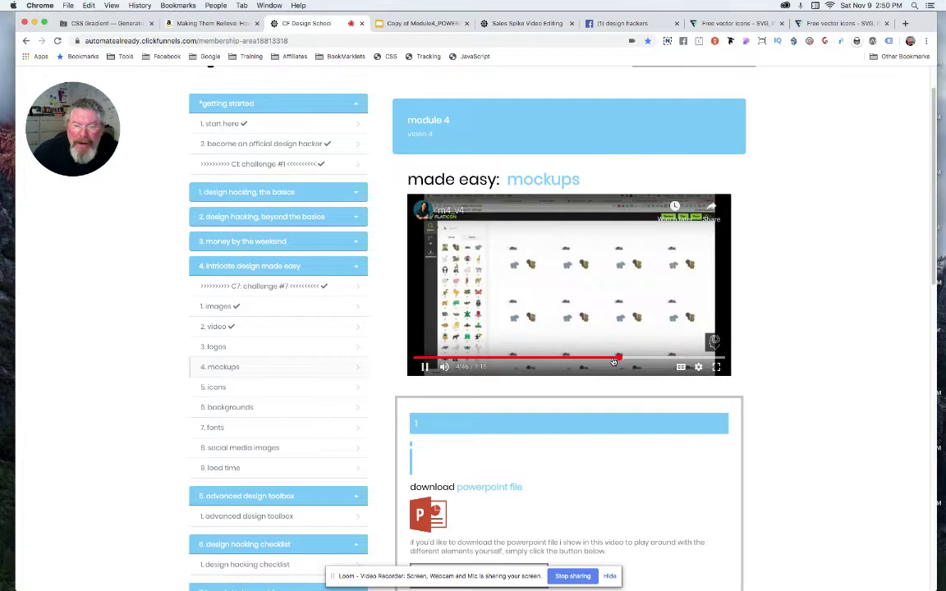
click(425, 367)
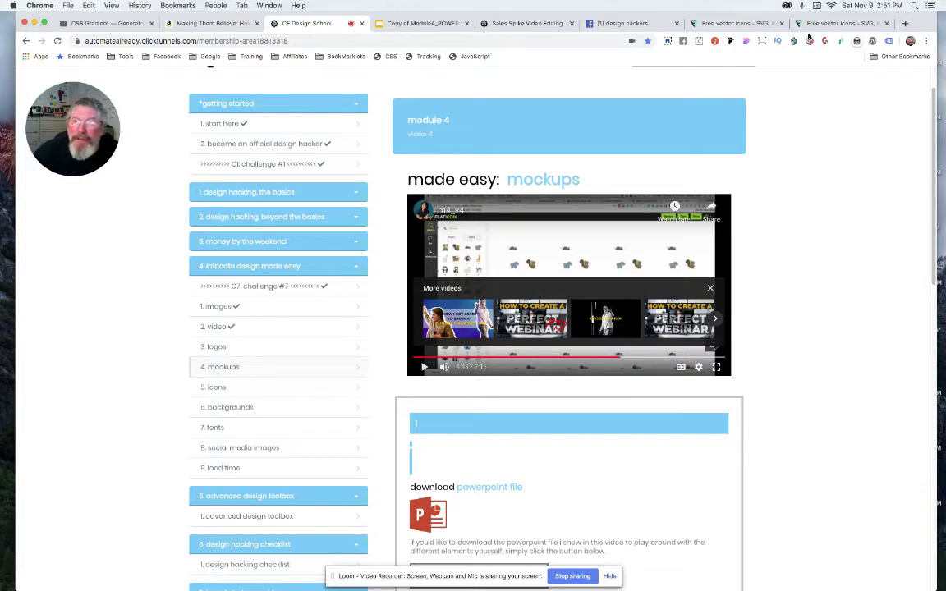
Step: Switch to the second Flaticon pattern generator page and clear its existing gear pattern from the canvas
click(741, 24)
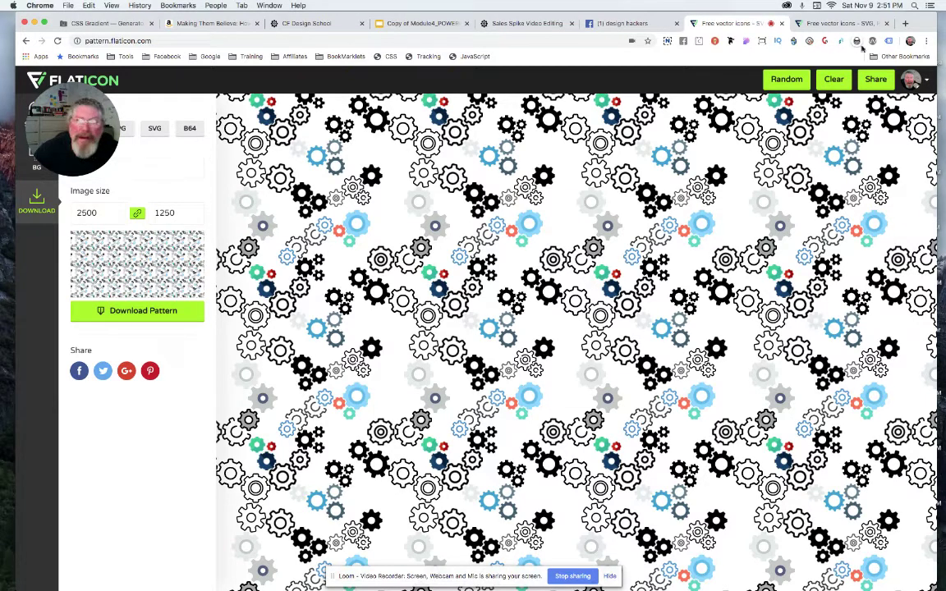
click(842, 25)
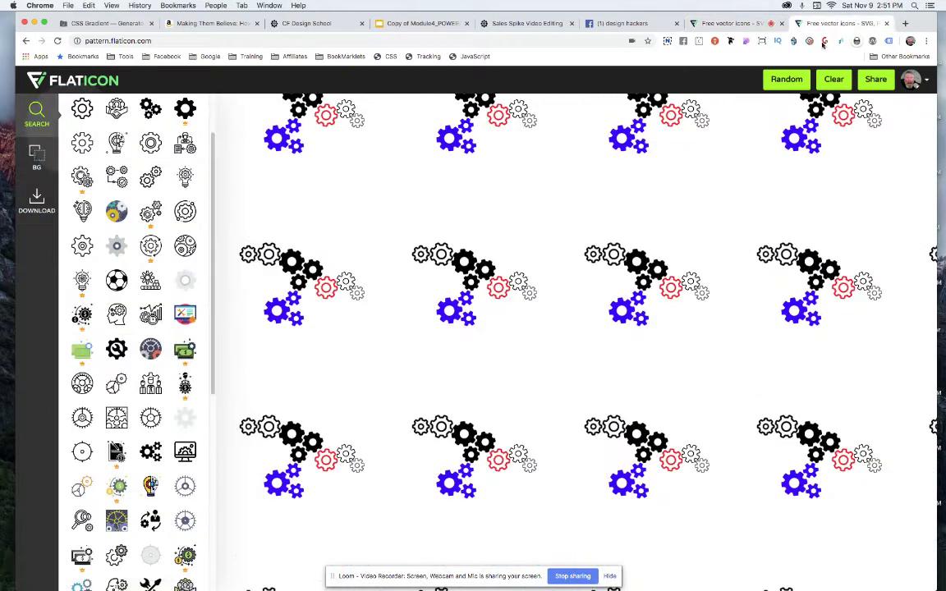
click(831, 81)
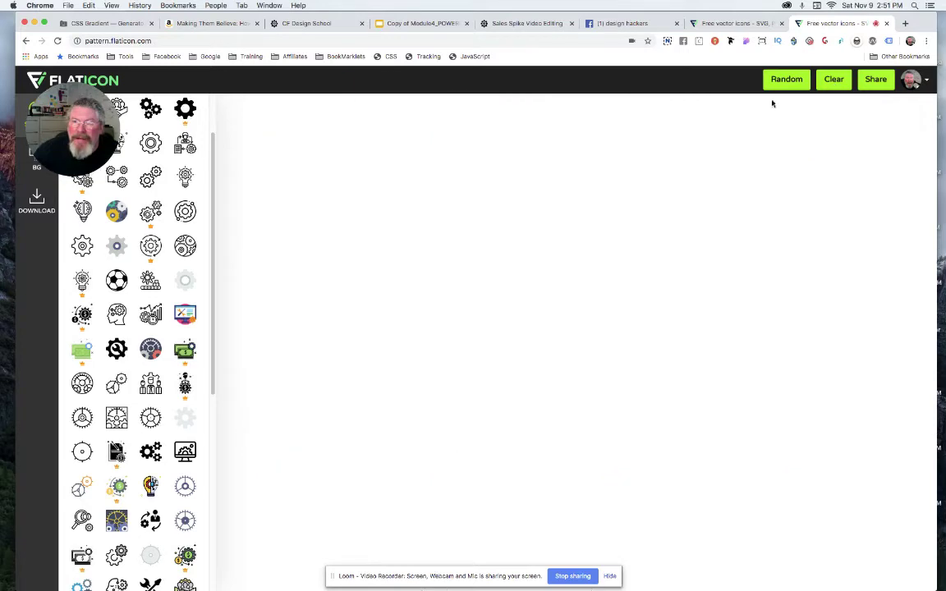
scroll(159, 257, up, 2)
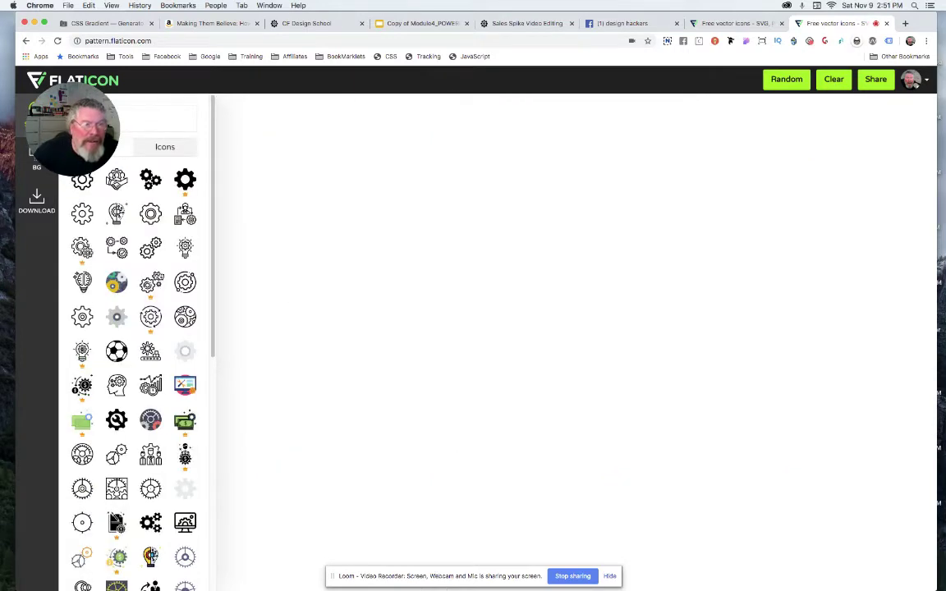
drag(84, 129, 78, 454)
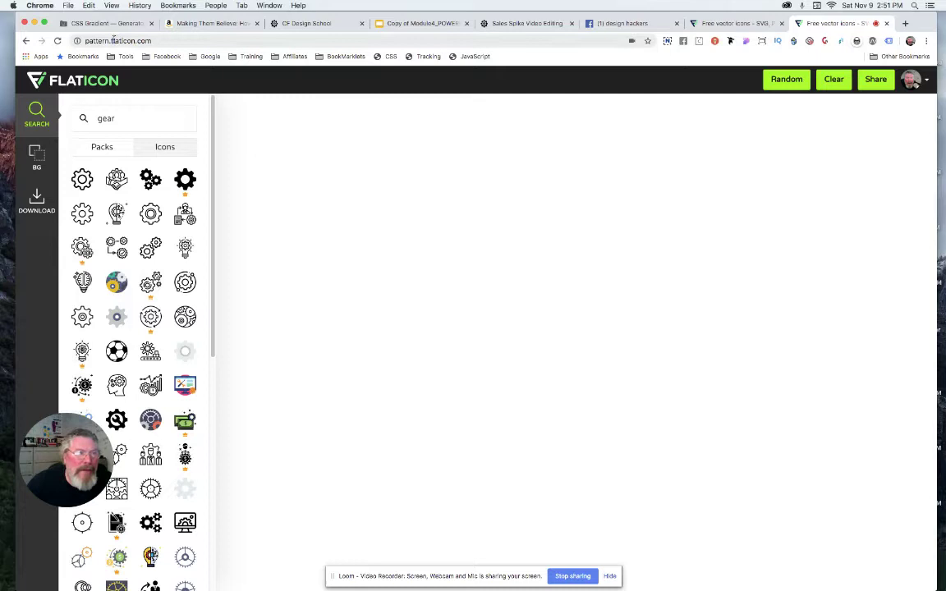
Step: Go to the flaticon.com home page and open its Patterns generator
click(110, 41)
double_click(136, 41)
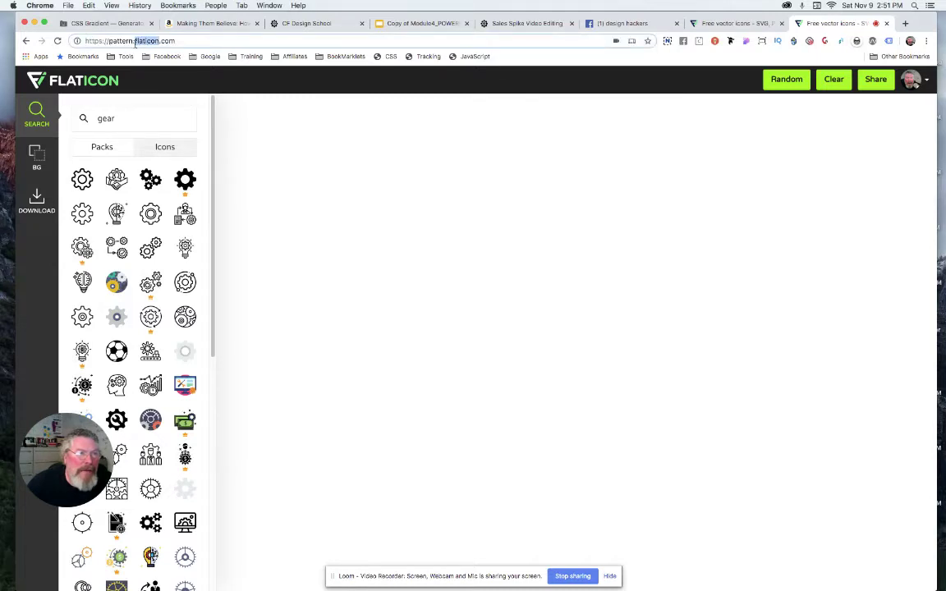
click(134, 41)
drag(134, 41, 72, 41)
key(BackSpace)
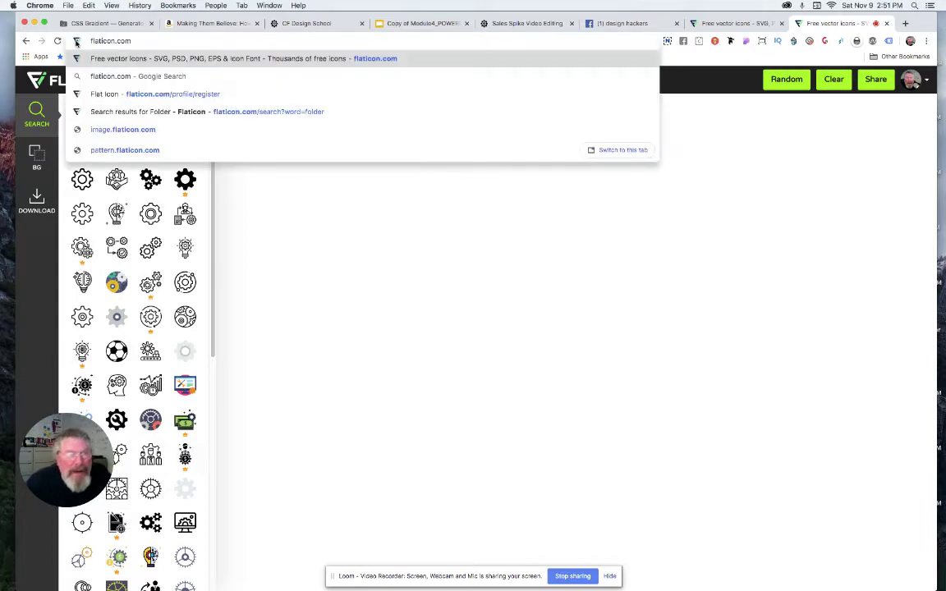
key(Return)
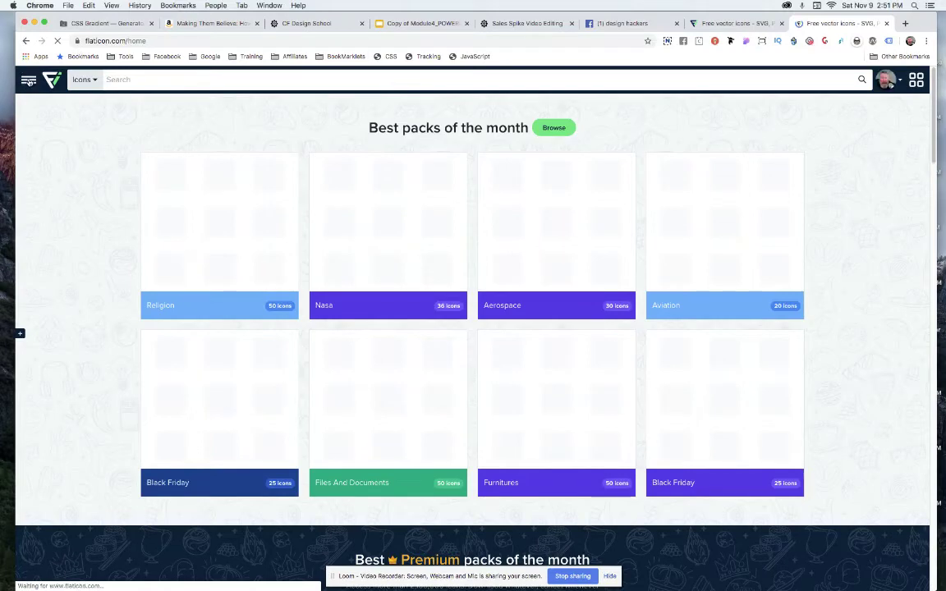
click(29, 79)
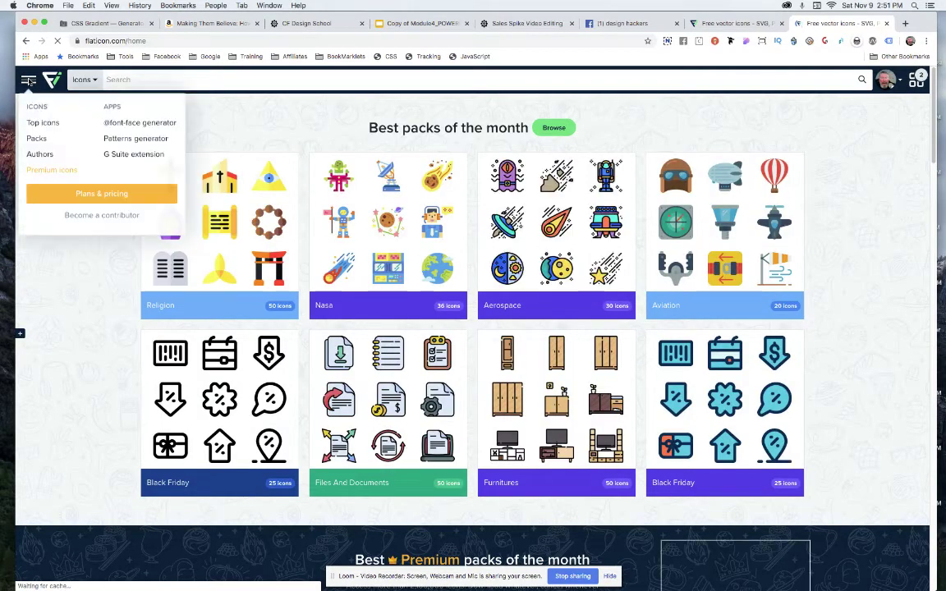
click(115, 138)
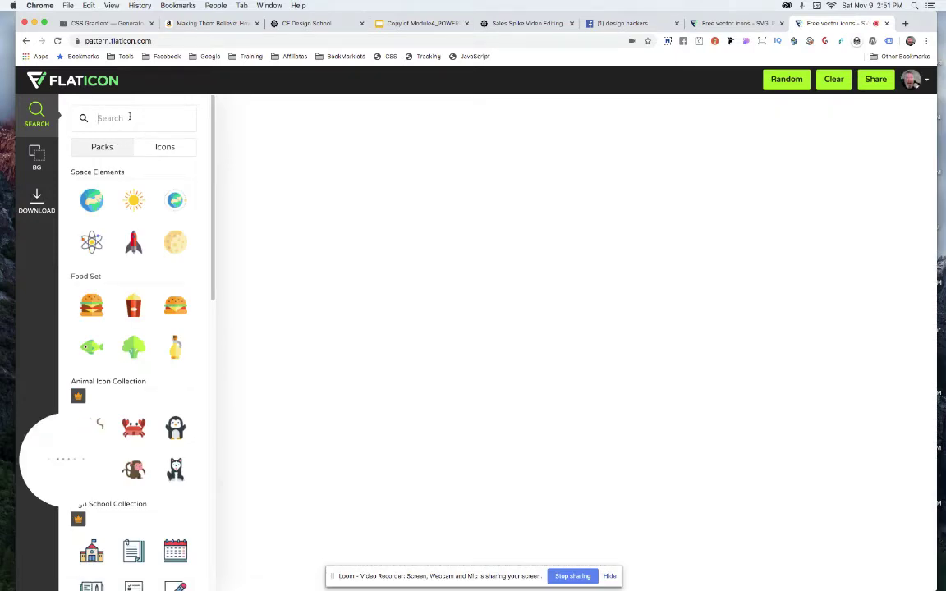
Step: Search the pattern generator for "gear" and show the individual icons instead of packs
click(129, 117)
text(gear)
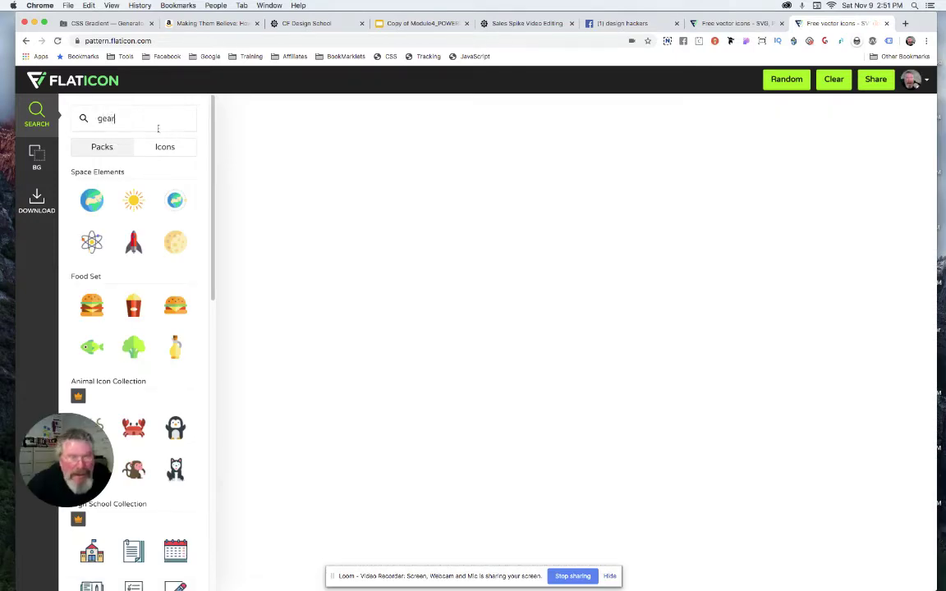
click(167, 148)
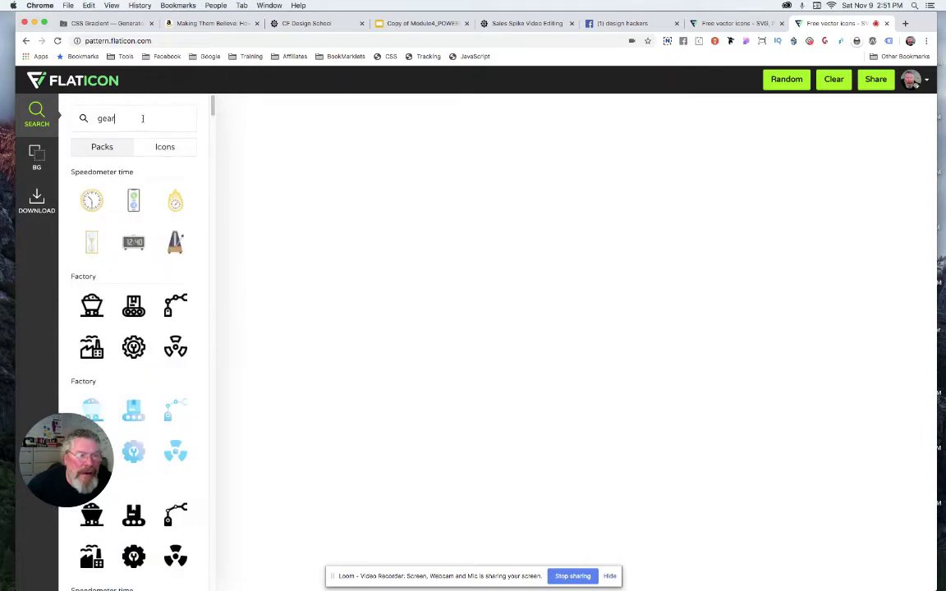
click(161, 149)
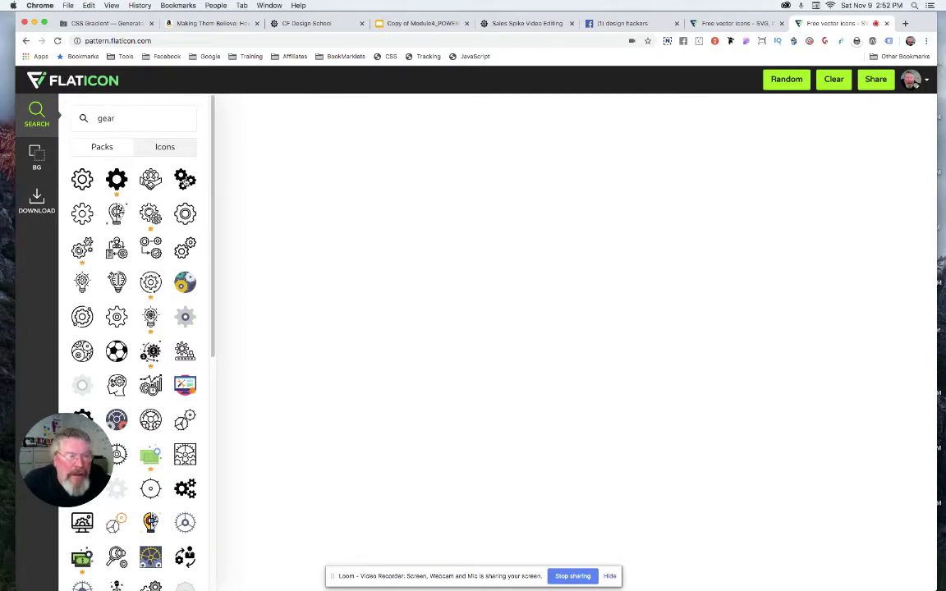
Step: Add the black three-gear icon to the pattern, delete its extra copy, and enlarge and rotate the remaining one
click(186, 179)
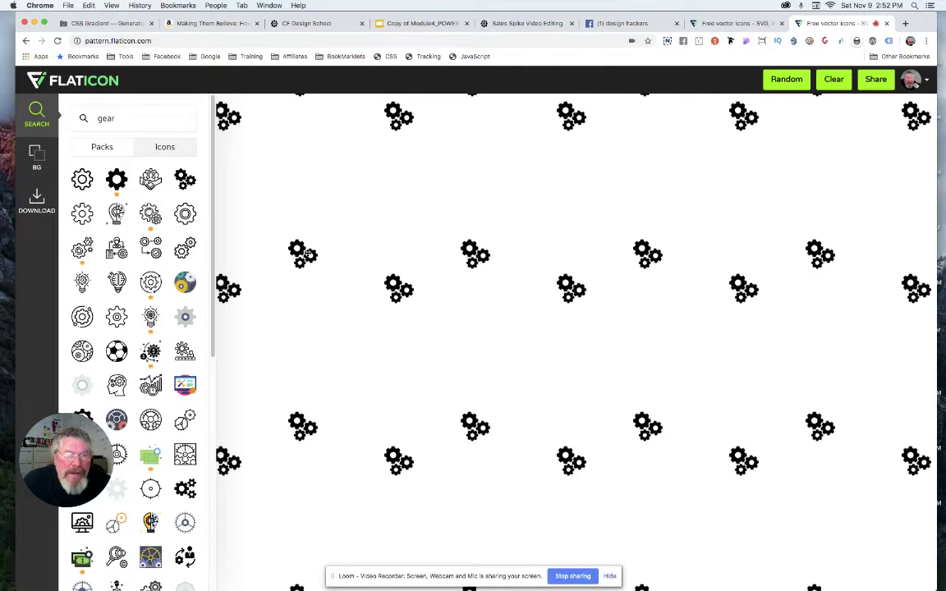
click(306, 255)
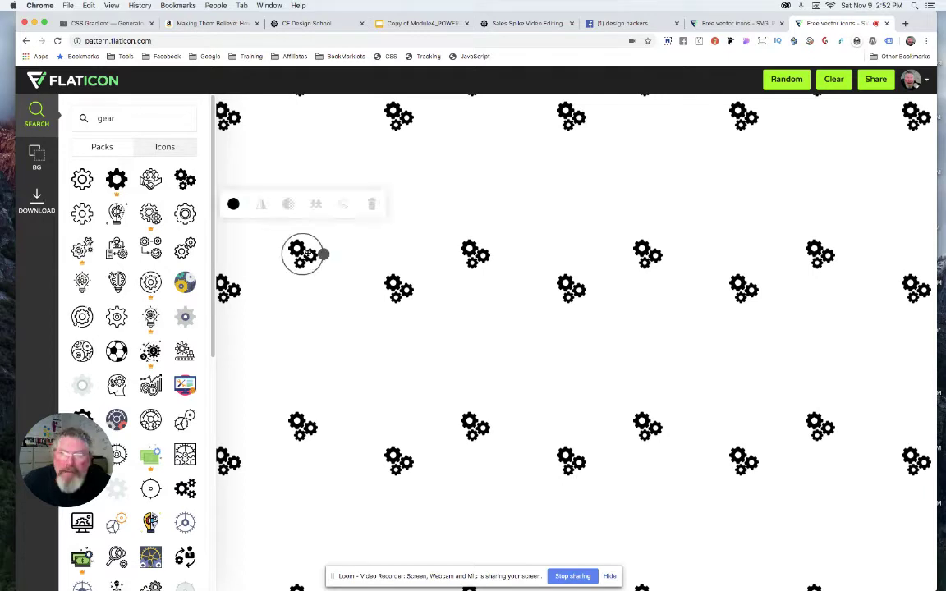
click(371, 205)
drag(399, 118, 476, 228)
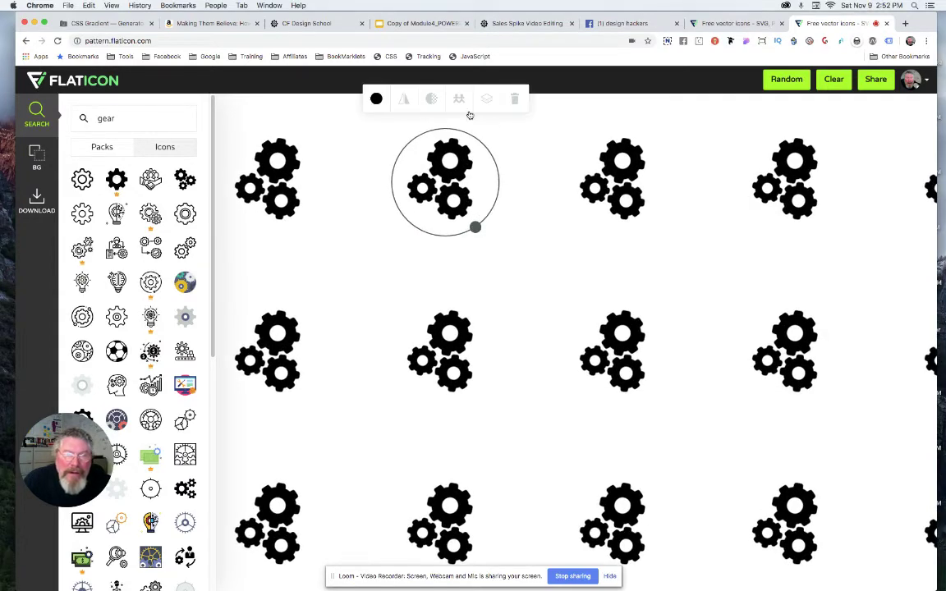
Step: Mirror the three-gear icon and try out its opacity setting, ending at 100%
click(403, 100)
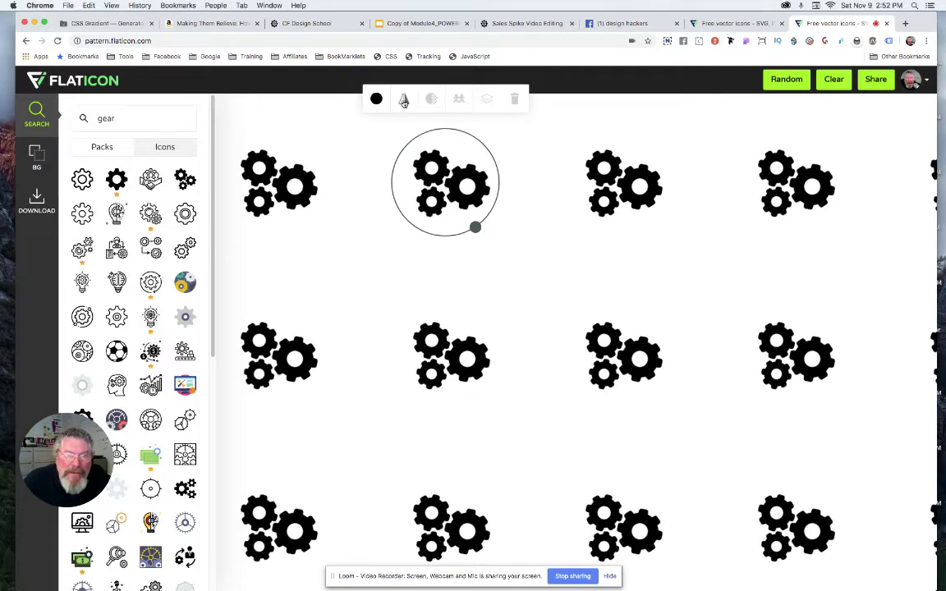
click(403, 99)
click(403, 100)
click(431, 99)
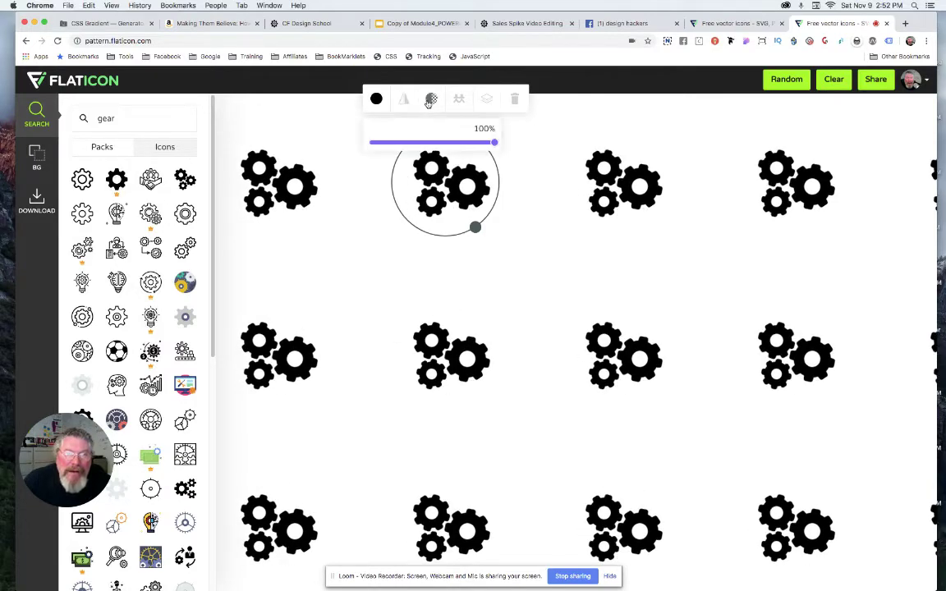
drag(453, 148, 497, 152)
click(491, 143)
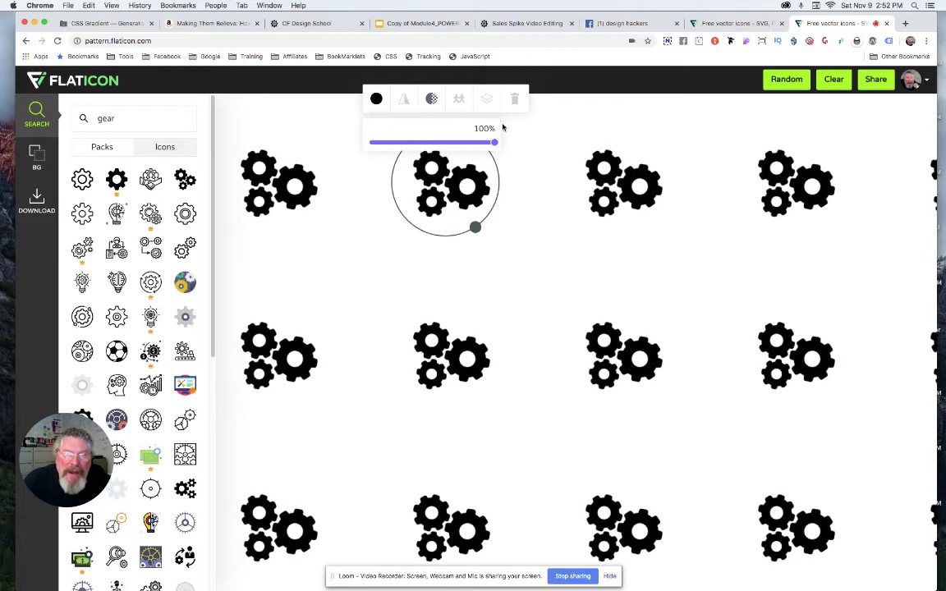
click(453, 118)
Step: Duplicate the three-gear icon and delete one of the two overlapping copies
click(447, 182)
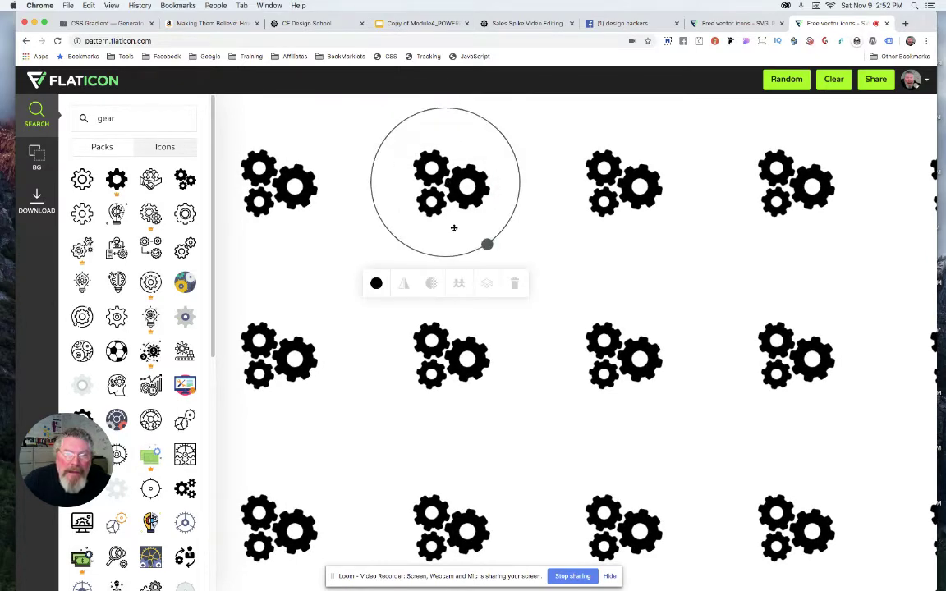
click(460, 284)
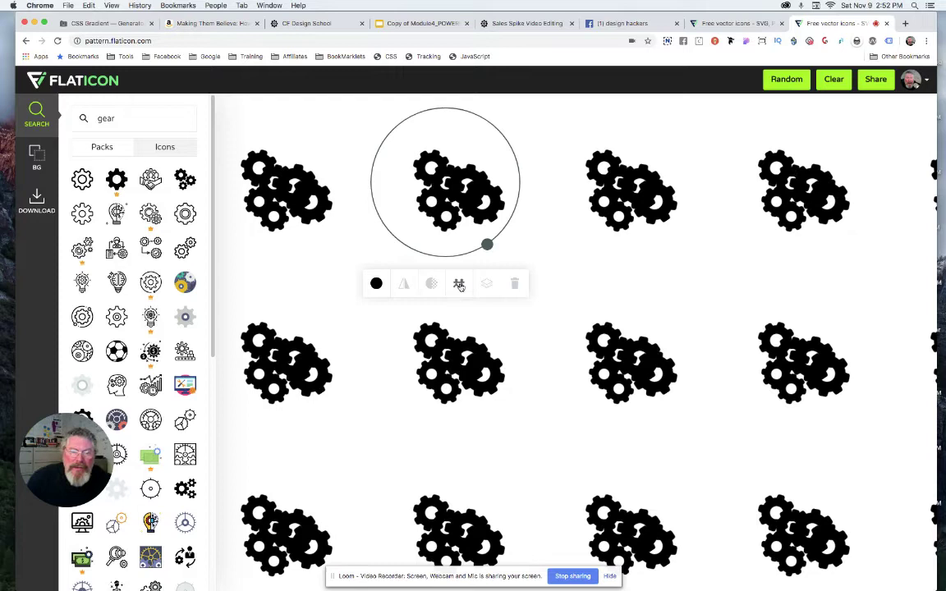
click(514, 283)
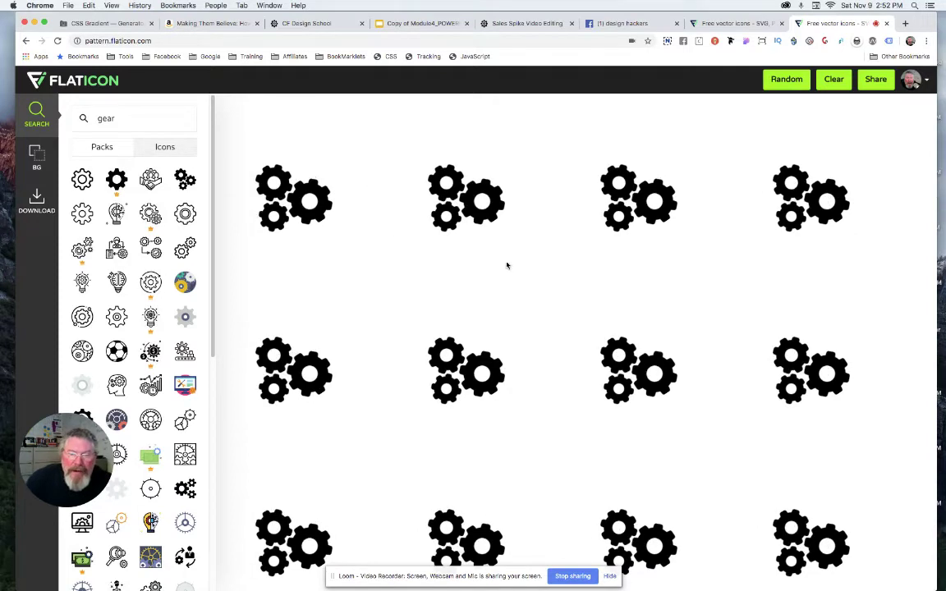
Step: Recolor the three-gear icon bright red (ff110f) with the Color Picker
click(473, 199)
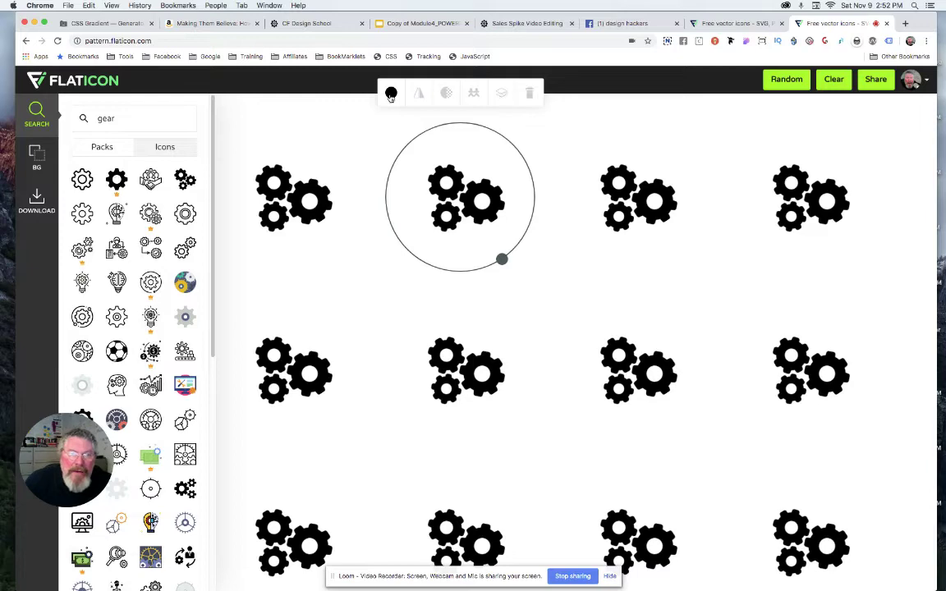
click(391, 94)
click(469, 129)
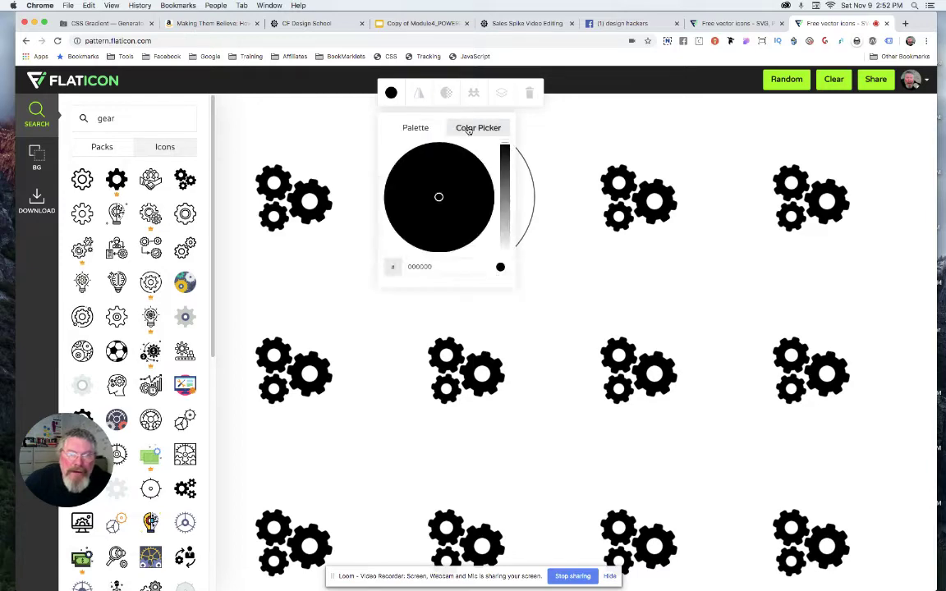
drag(501, 248, 500, 260)
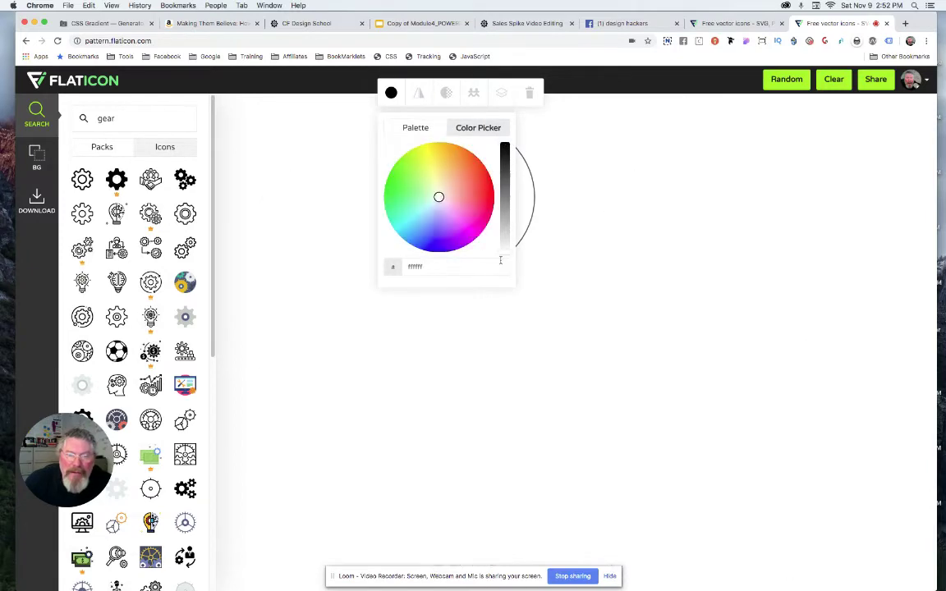
click(491, 195)
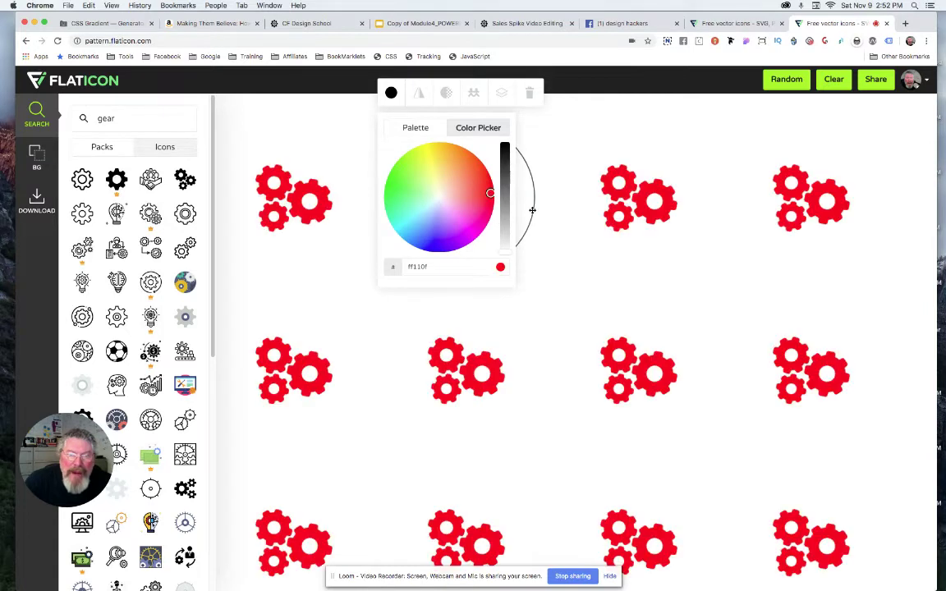
click(550, 230)
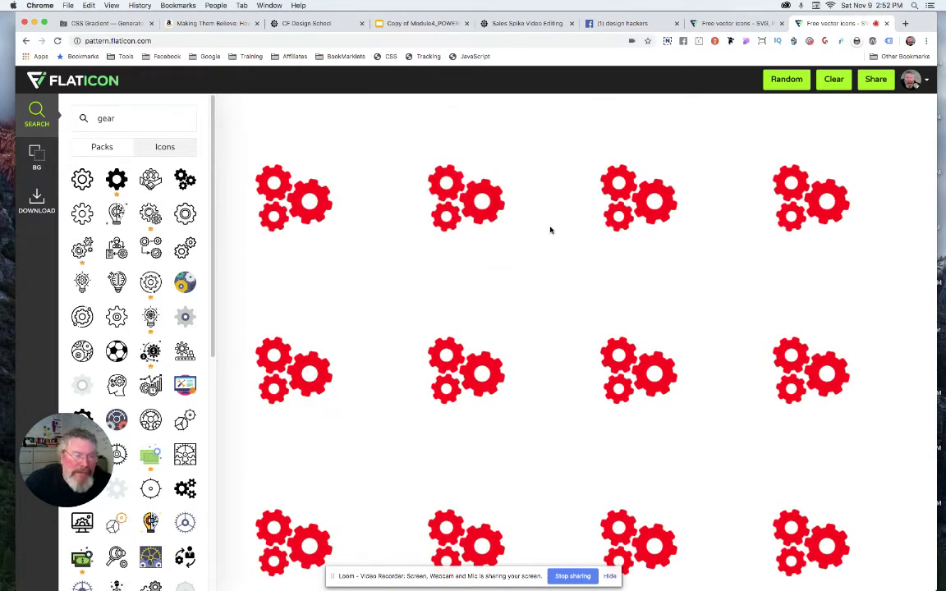
Step: Replace the red three-gear icon in the pattern with the outlined single gear icon
click(470, 197)
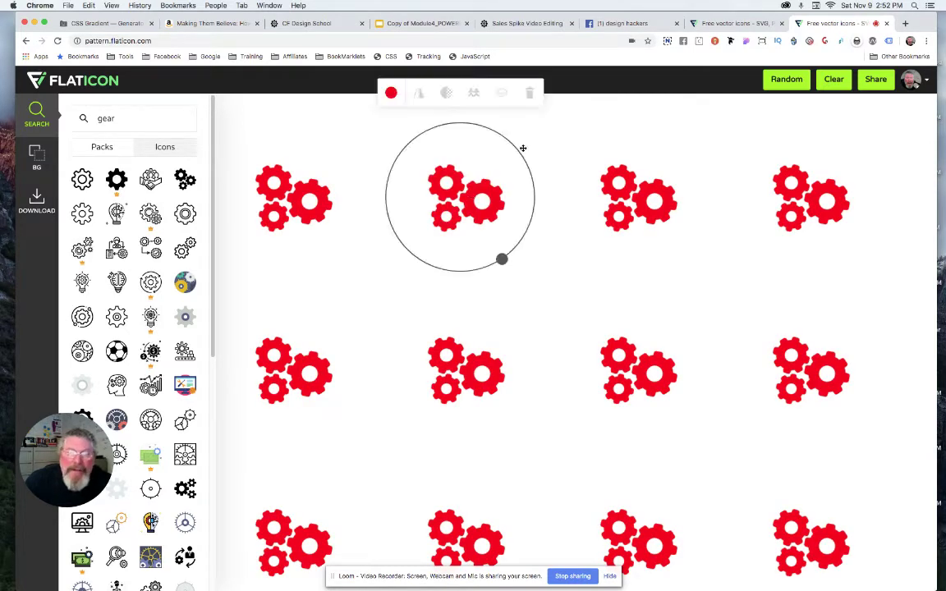
click(530, 96)
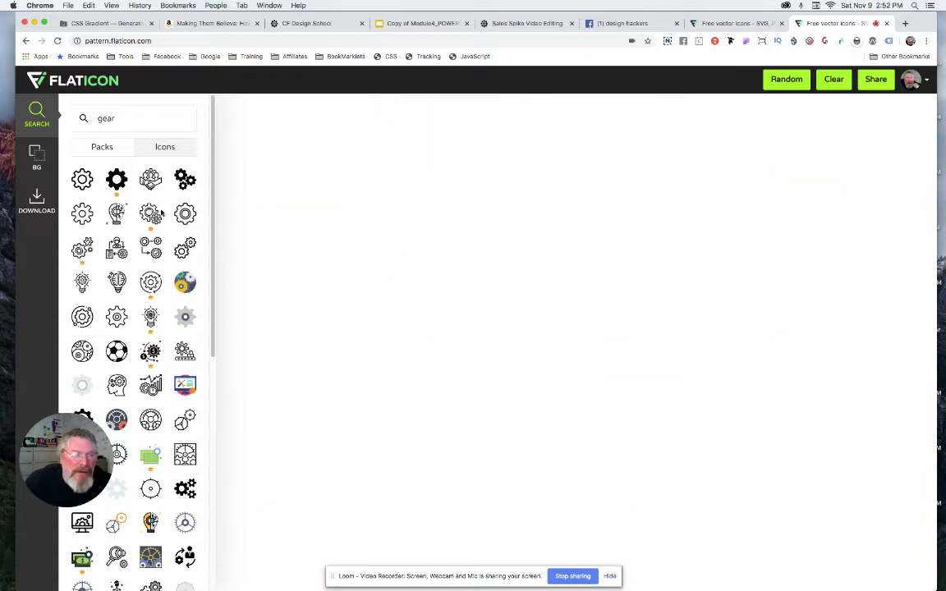
click(86, 183)
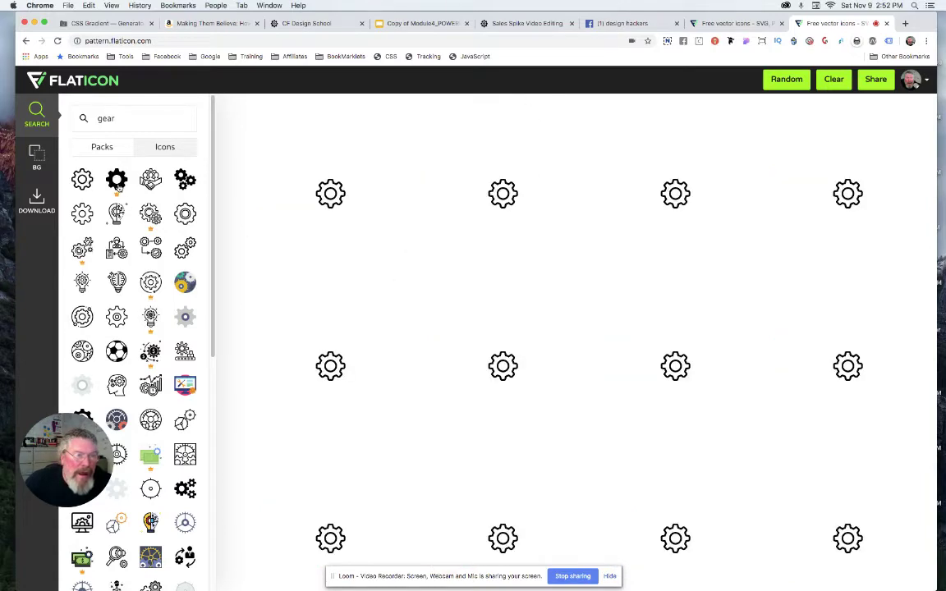
Step: Try the premium solid gear icon, and add the solid three-gear, the plain outlined gear and the double-ringed gear icons to the pattern
click(118, 182)
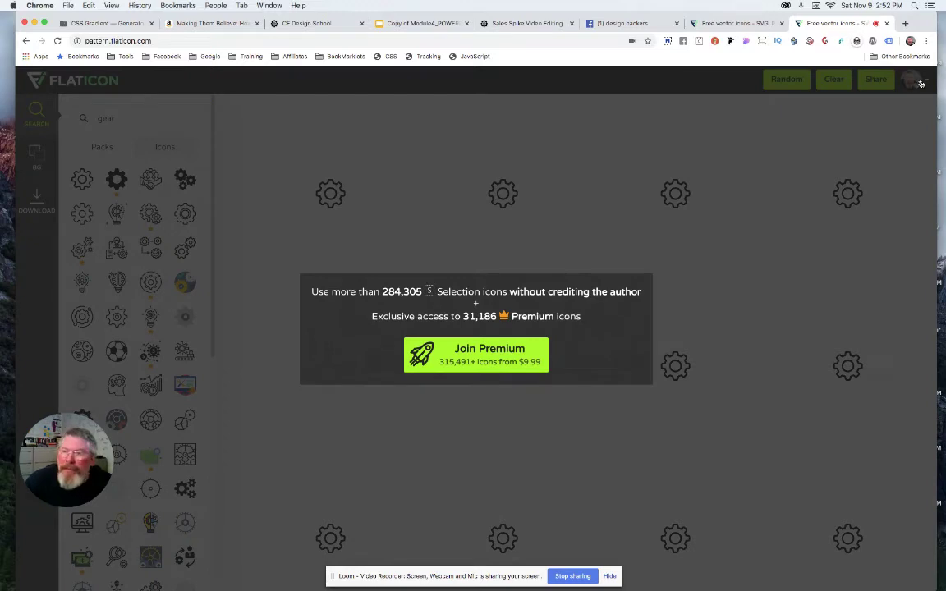
click(921, 83)
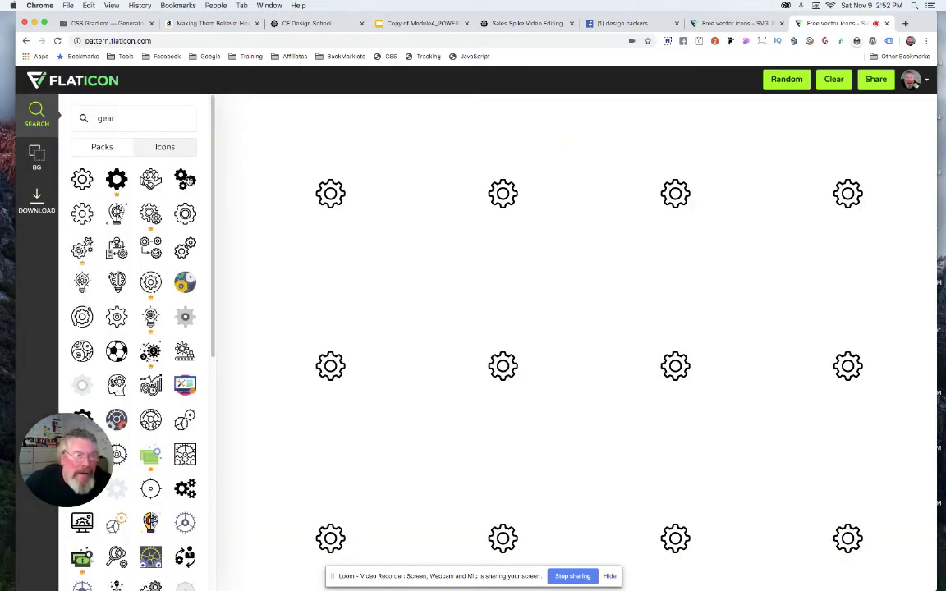
click(186, 180)
click(82, 218)
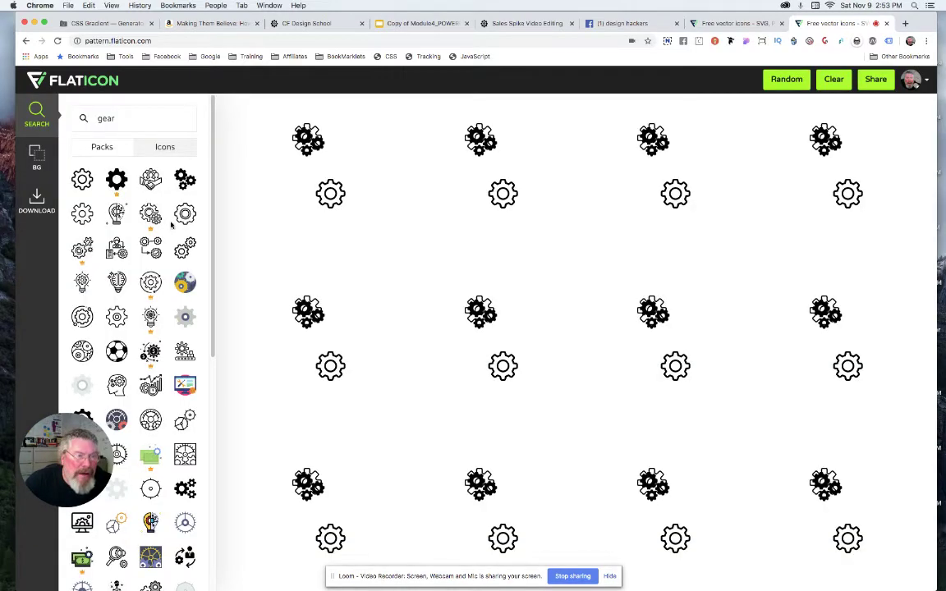
click(184, 217)
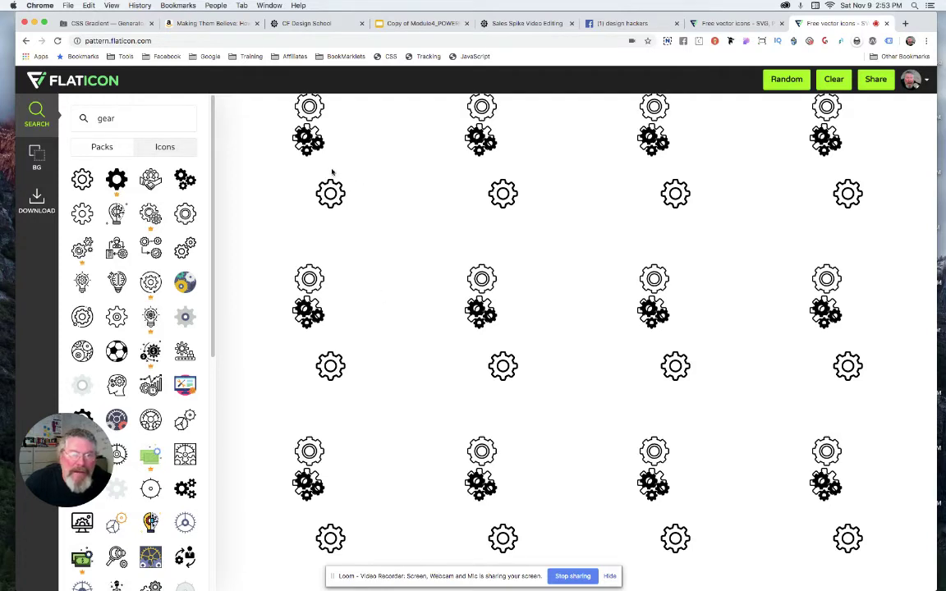
Step: Arrange the solid three-gear icon and the three outlined gears, scaled down, into one interlocking cluster
drag(305, 140, 303, 198)
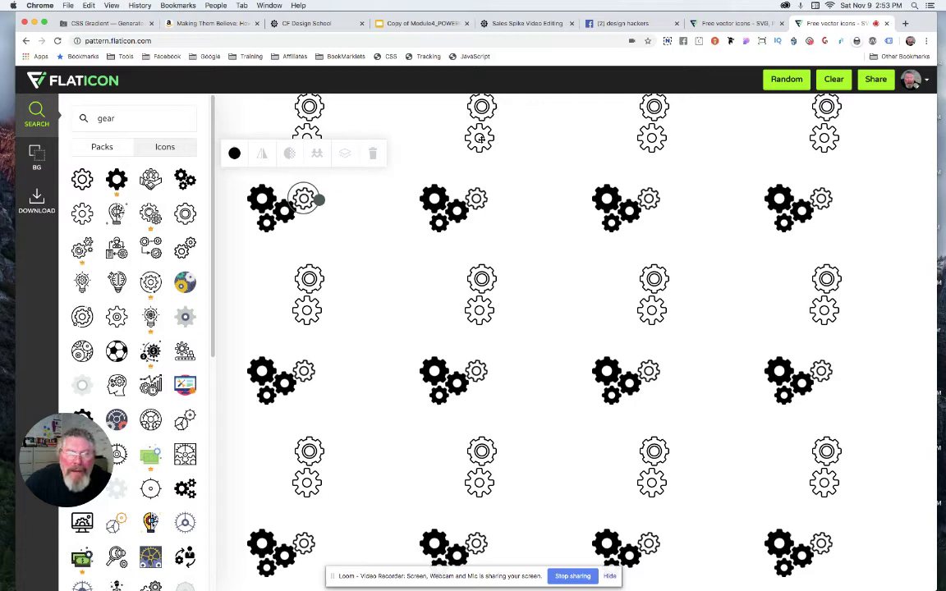
click(481, 138)
drag(481, 138, 468, 231)
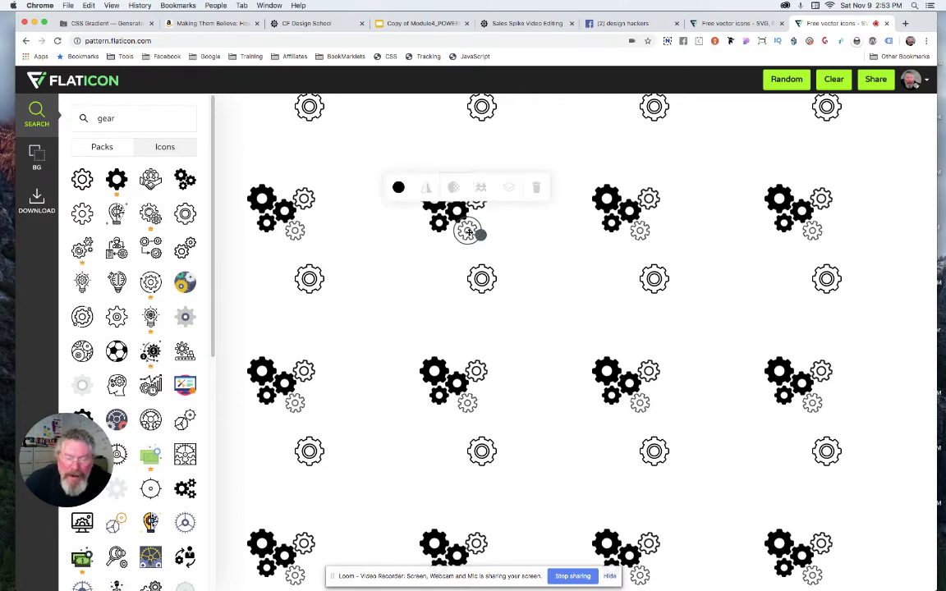
click(513, 227)
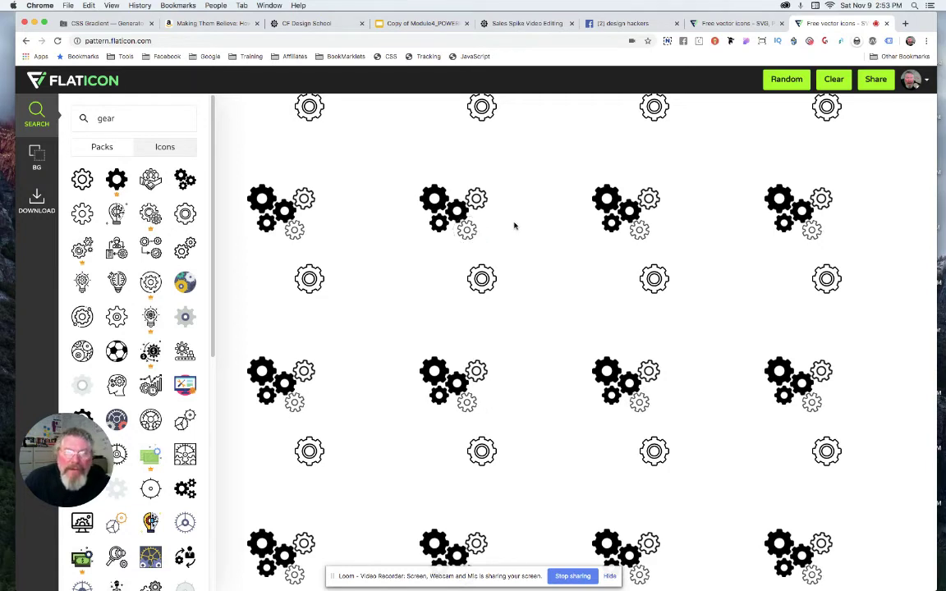
click(483, 108)
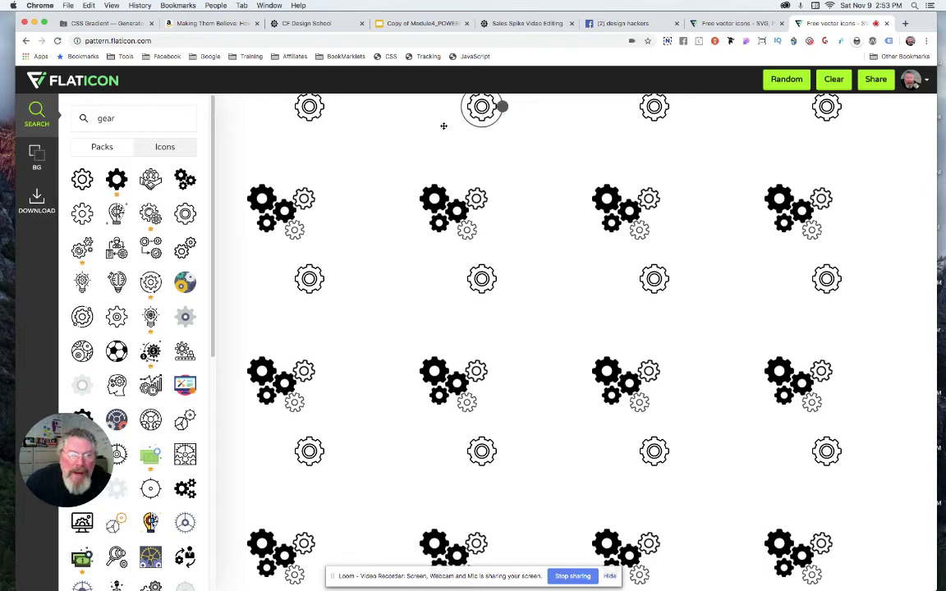
drag(444, 126, 495, 182)
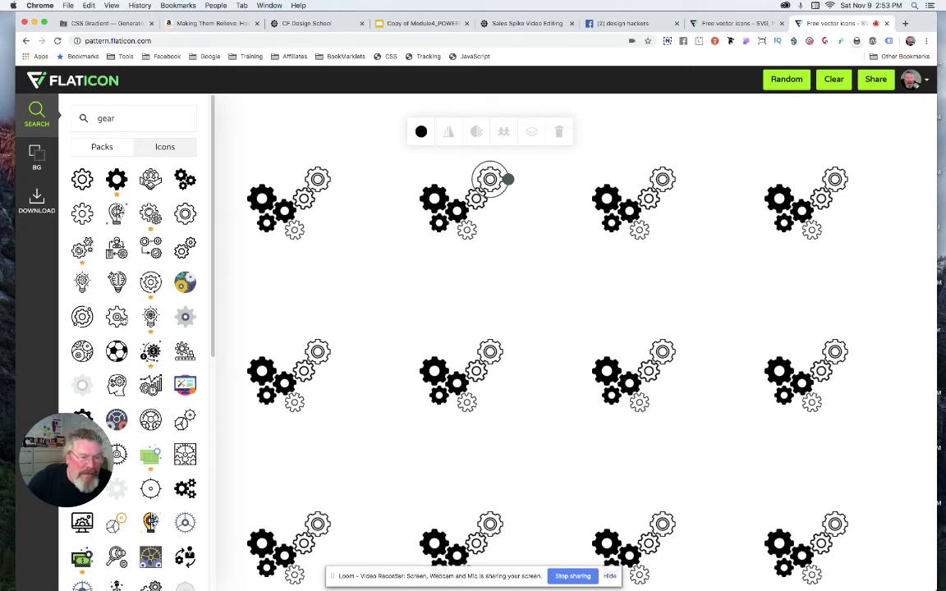
Step: Add another outlined gear, the grey gear with a dark centre and the pale grey gear to the pattern
click(122, 319)
click(185, 318)
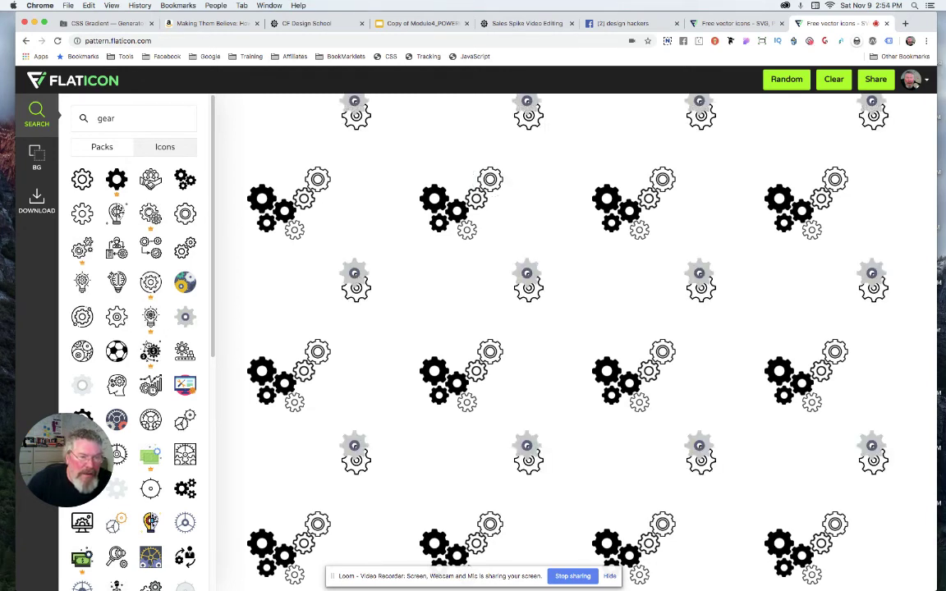
click(84, 384)
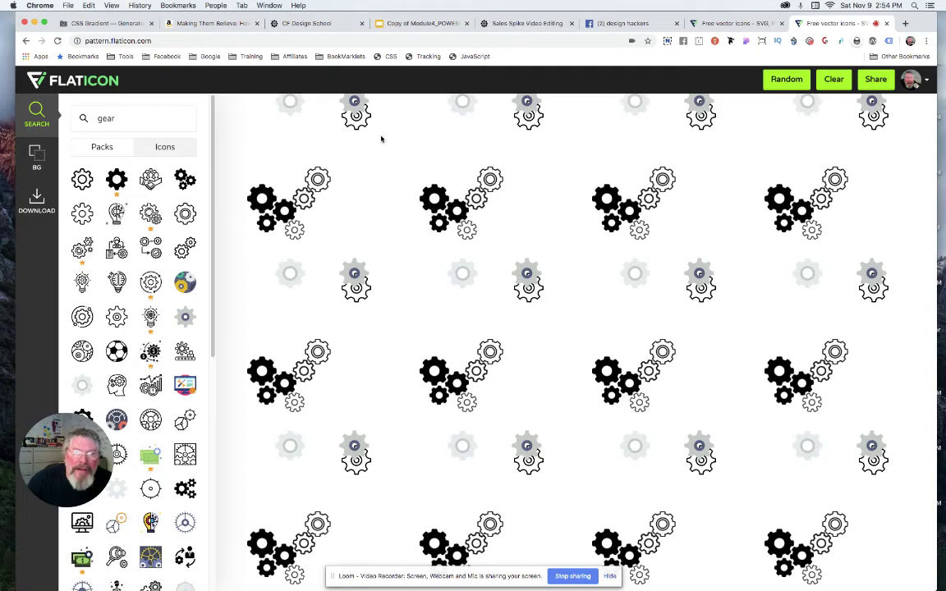
Step: Extend the gear chain diagonally upward with the new outlined gear and the dark-centred grey gear, and place the pale gear above the chain
click(364, 122)
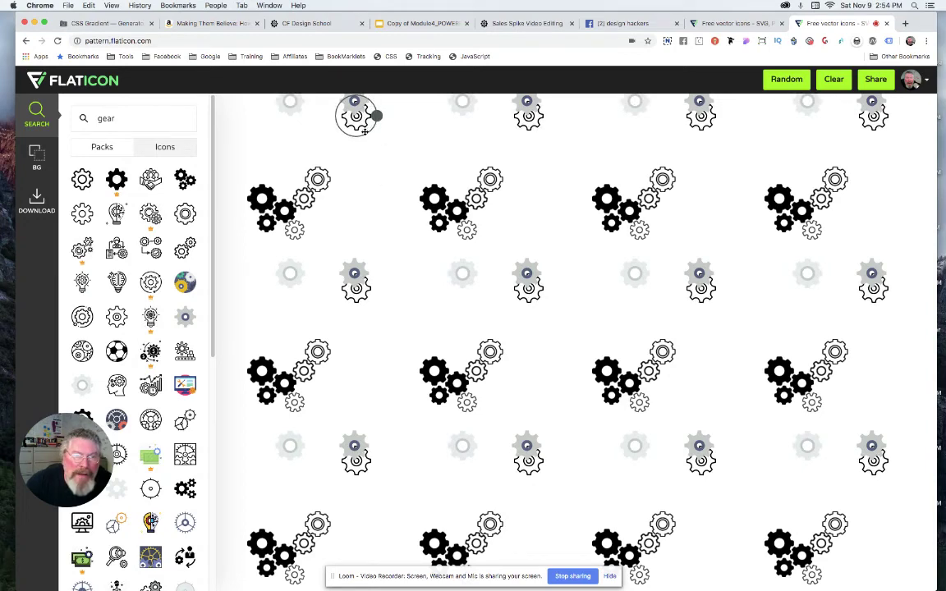
drag(365, 131, 342, 174)
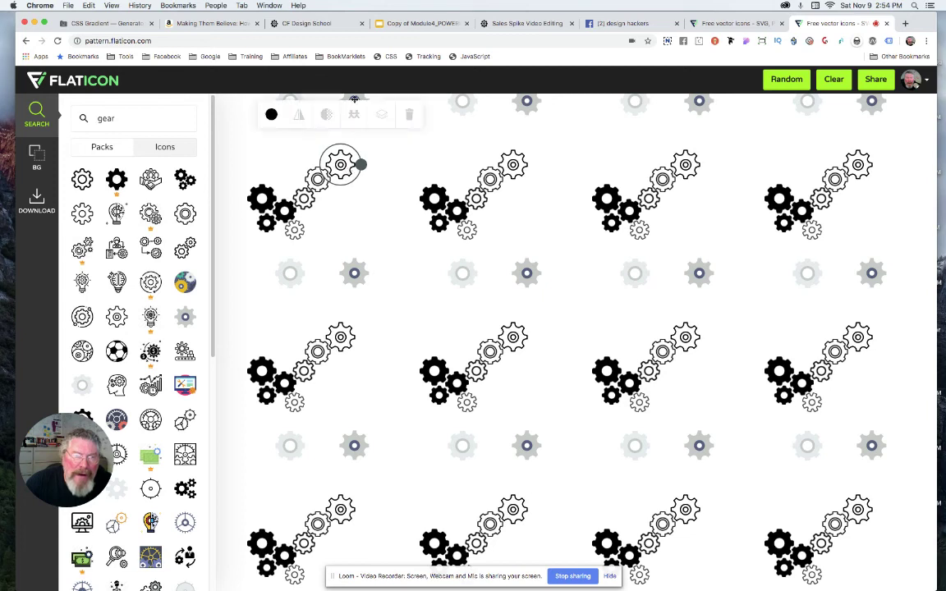
drag(364, 115, 372, 151)
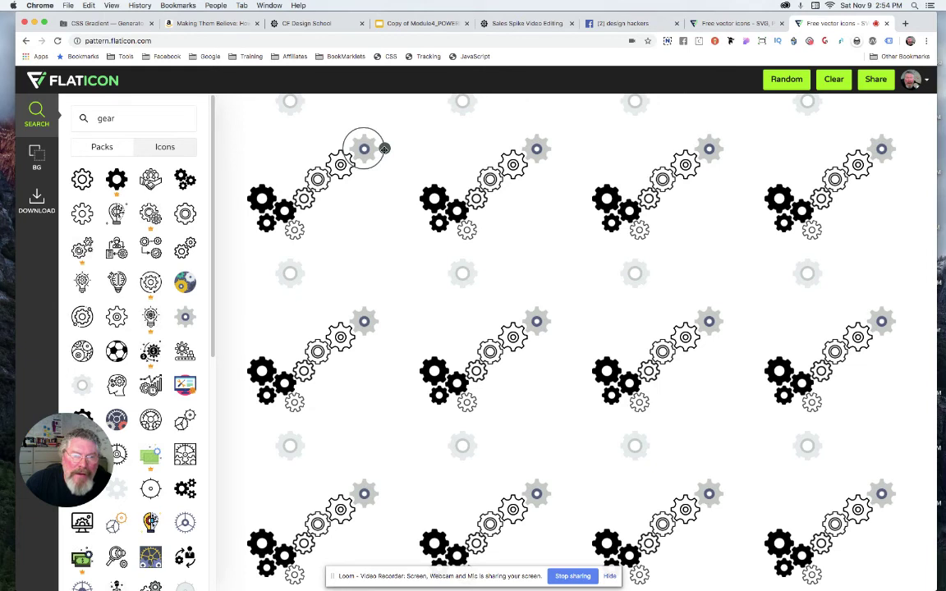
drag(384, 149, 378, 153)
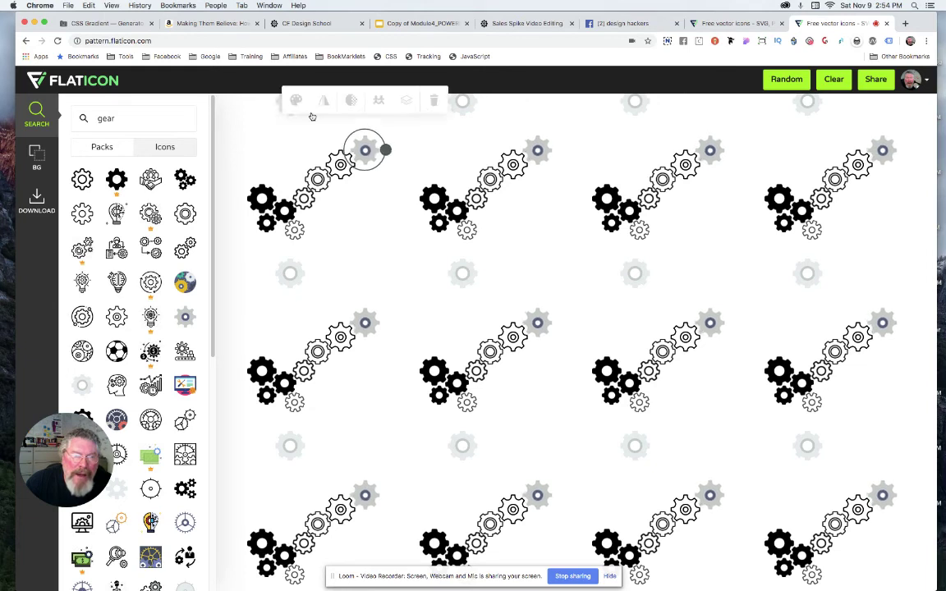
drag(290, 115, 297, 162)
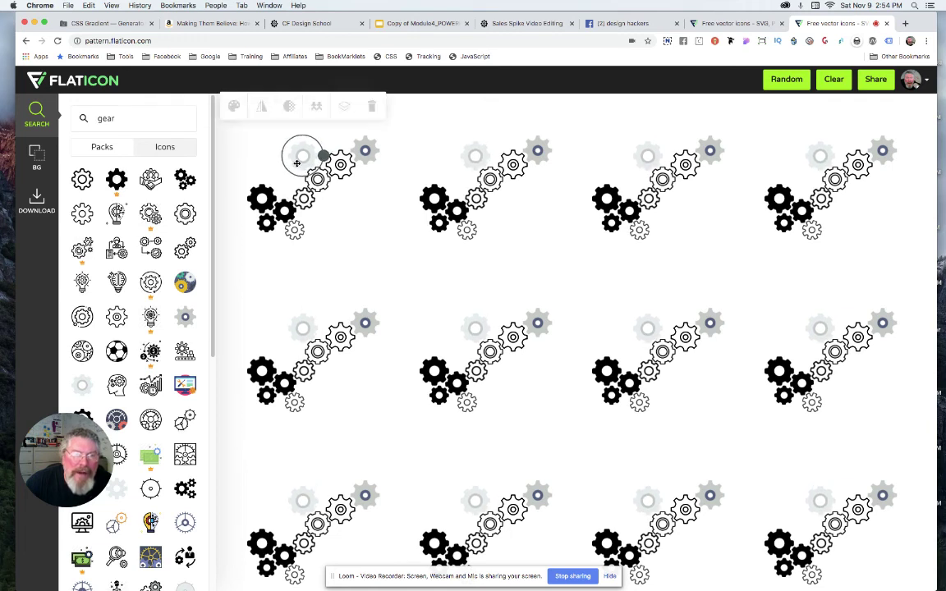
click(355, 217)
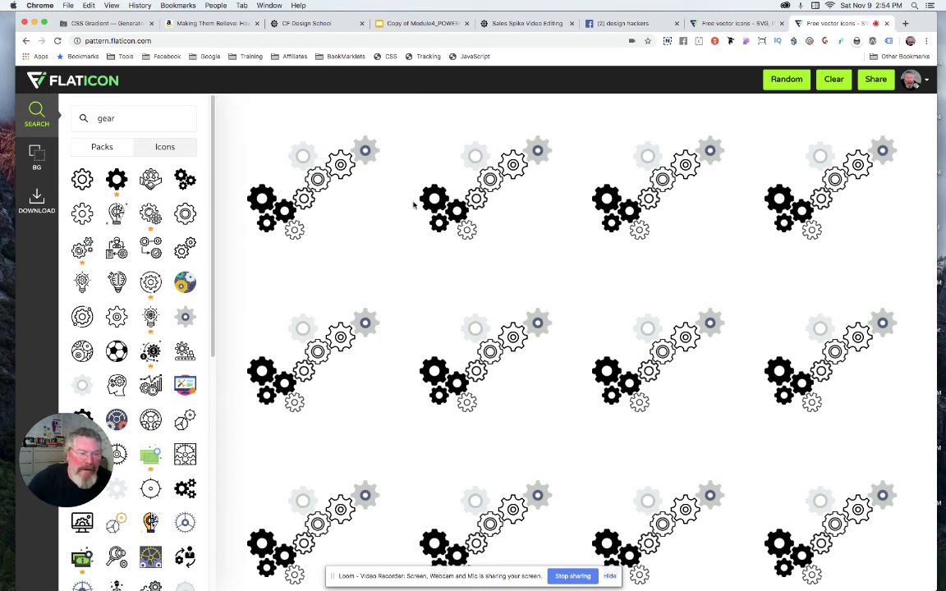
Step: Switch to the other Flaticon pattern page with the dense, multicoloured gear pattern
click(730, 24)
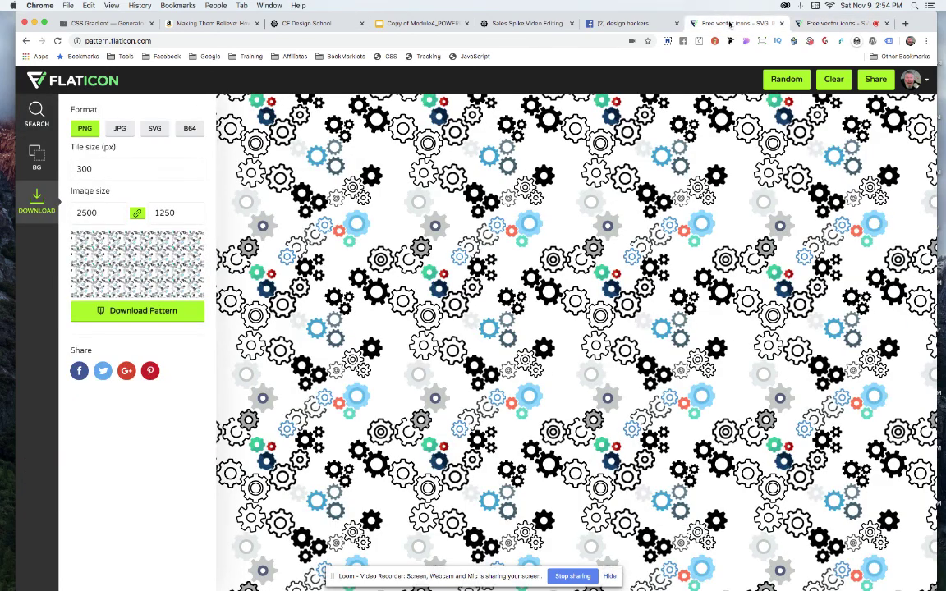